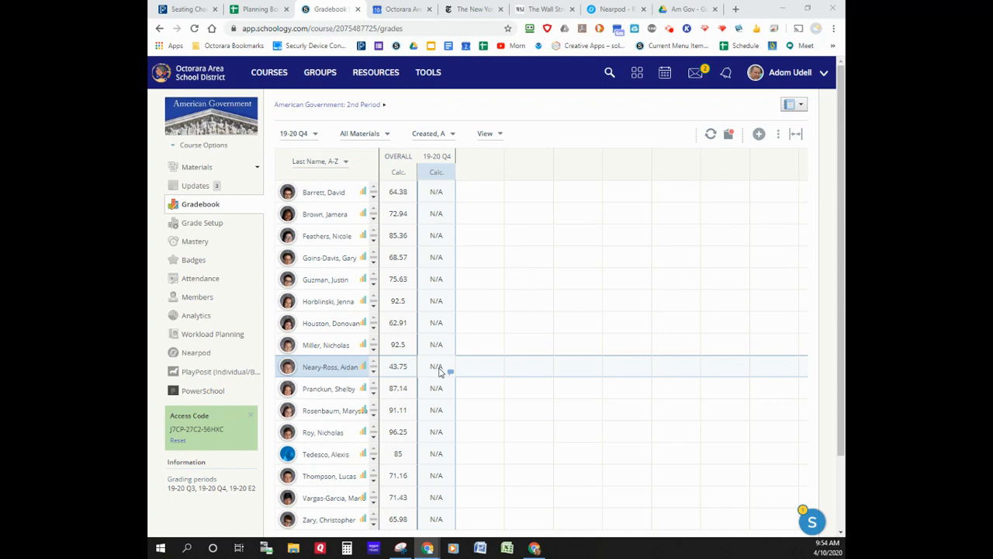
Make Numeric the course's default grading scale in Grade Setup and save the changes
{"action": "left_click", "coordinate": [207, 230]}
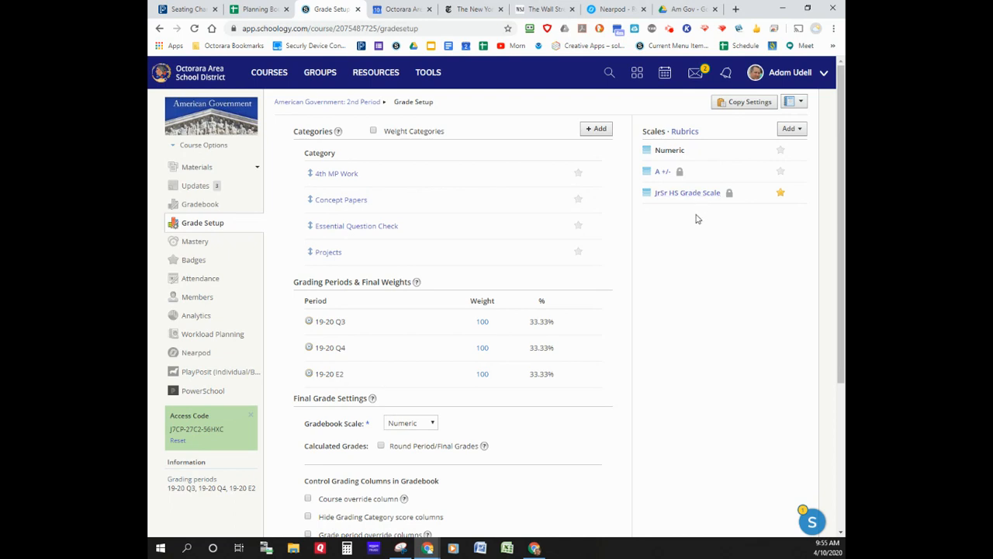
{"action": "left_click", "coordinate": [782, 150]}
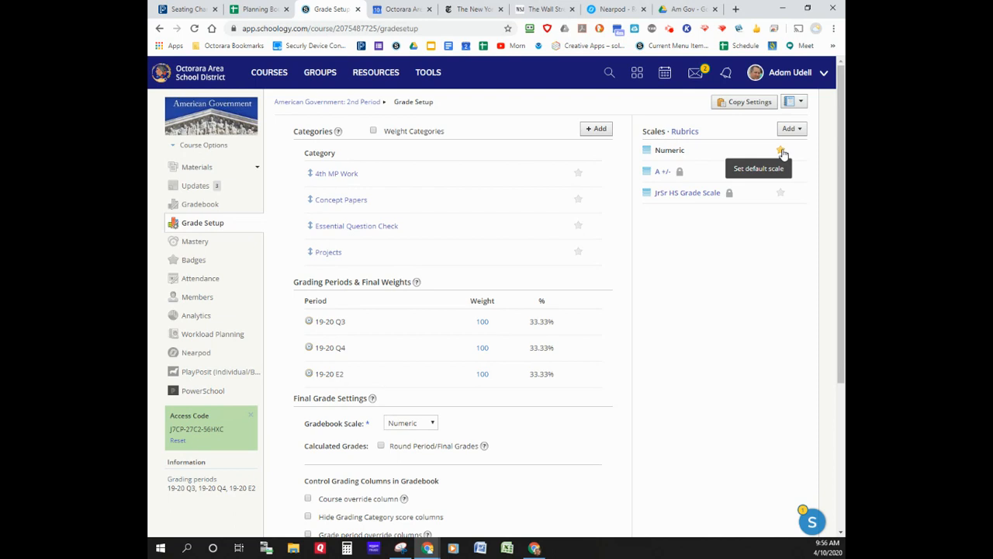
{"action": "scroll", "coordinate": [501, 213], "scroll_direction": "down", "scroll_amount": 1}
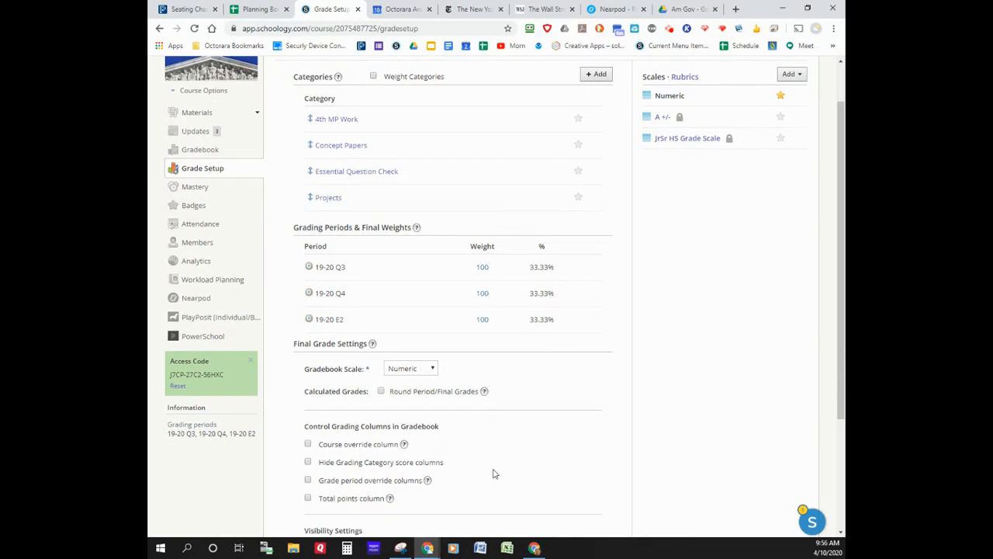
{"action": "scroll", "coordinate": [311, 460], "scroll_direction": "down", "scroll_amount": 2}
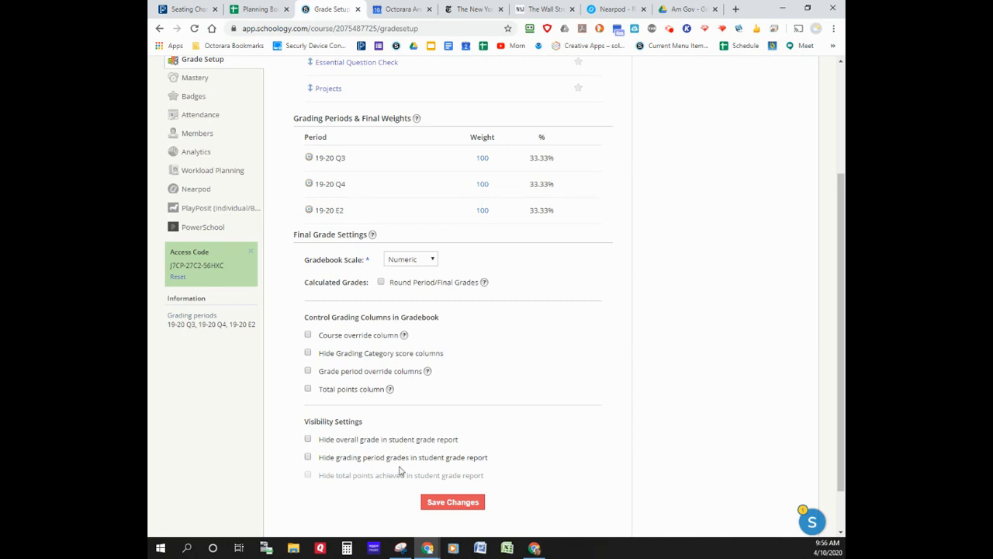
{"action": "scroll", "coordinate": [376, 444], "scroll_direction": "up", "scroll_amount": 3}
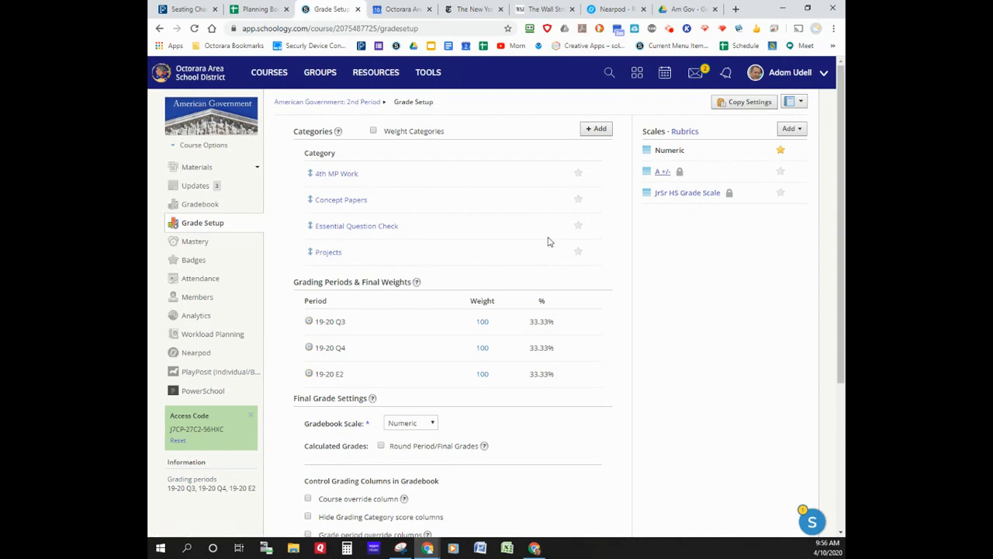
{"action": "scroll", "coordinate": [548, 240], "scroll_direction": "down", "scroll_amount": 3}
{"action": "left_click", "coordinate": [464, 454]}
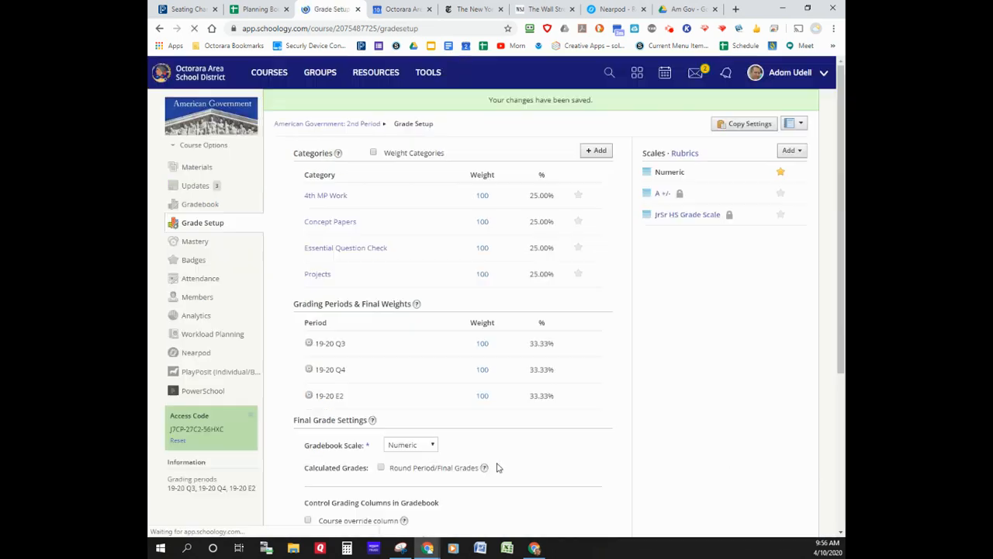
Start a new assignment in the American Government 2nd Period course materials and name it Fake Assignment
{"action": "left_click", "coordinate": [196, 205]}
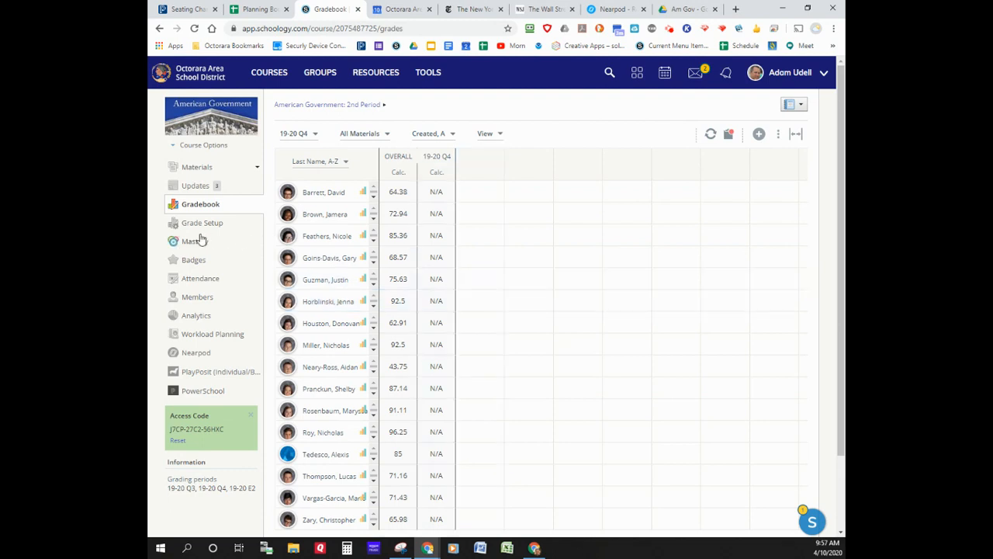
{"action": "left_click", "coordinate": [198, 170]}
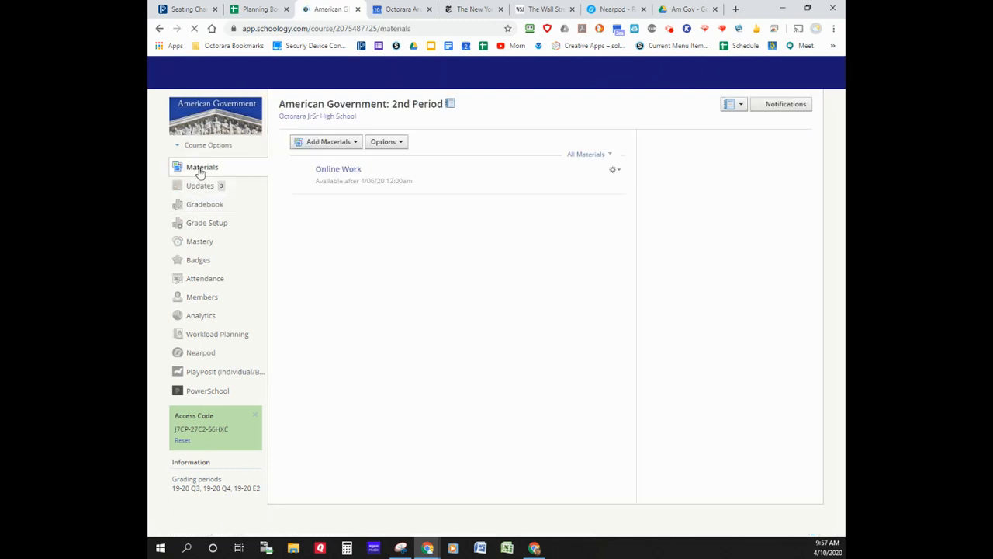
{"action": "left_click", "coordinate": [351, 146]}
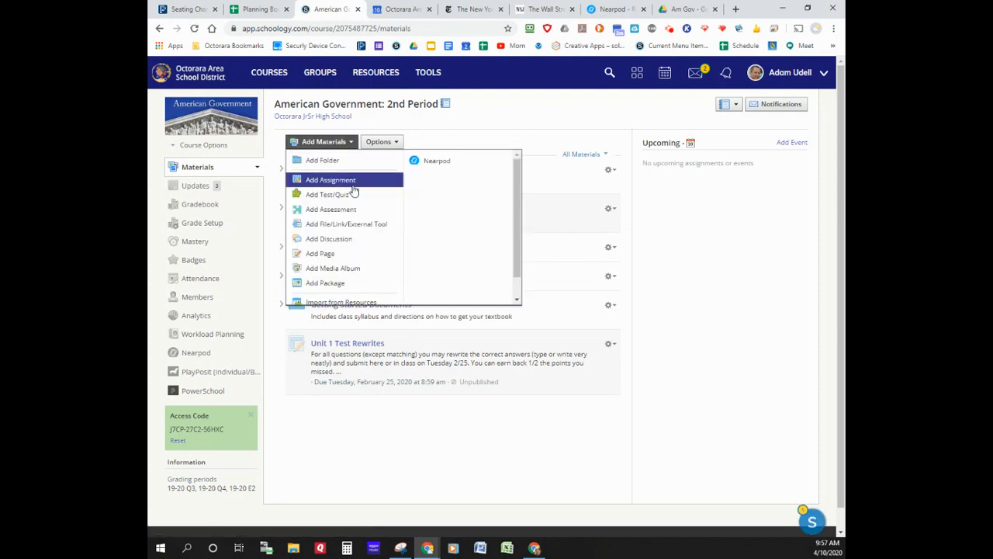
{"action": "left_click", "coordinate": [352, 180]}
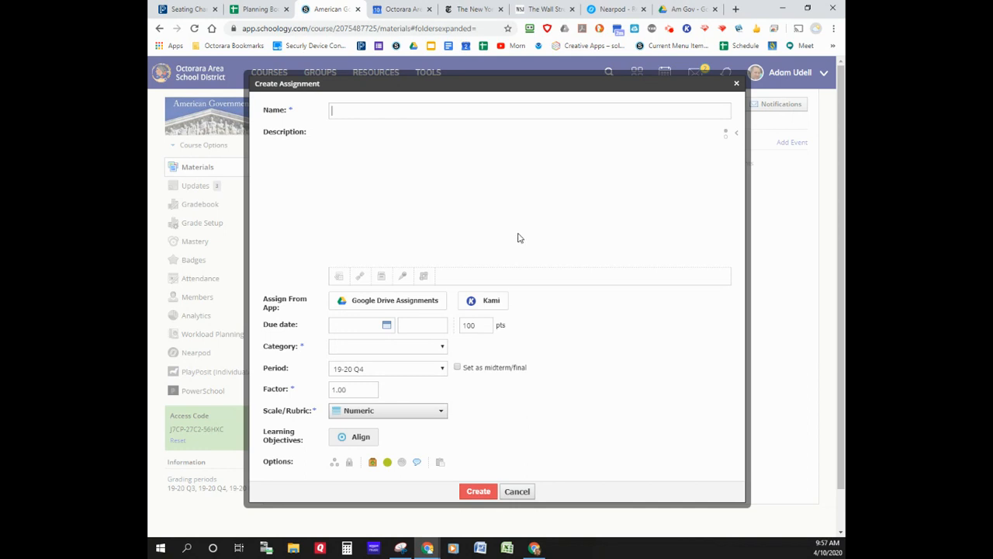
{"action": "type", "text": "Fake Assignment"}
{"action": "key", "text": "Tab"}
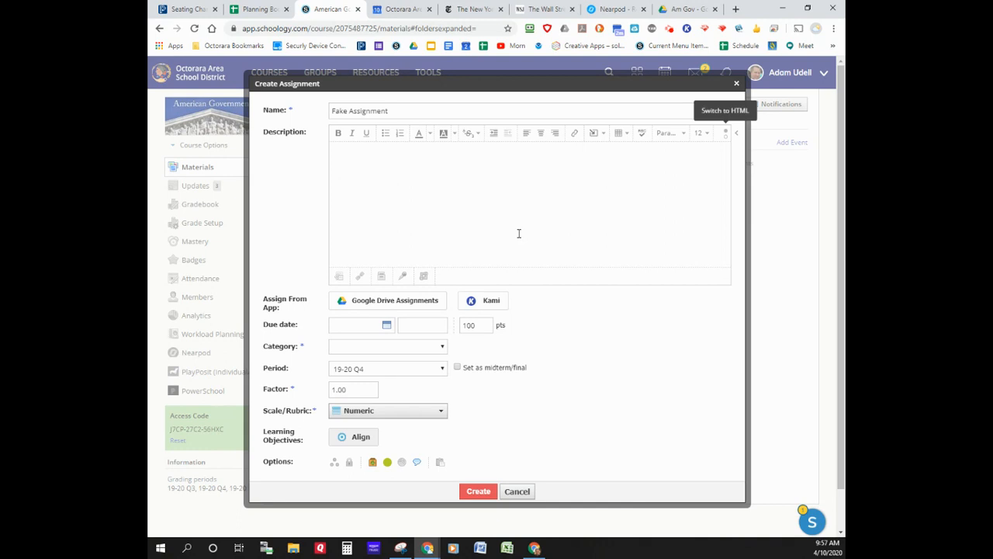
{"action": "left_click", "coordinate": [519, 232]}
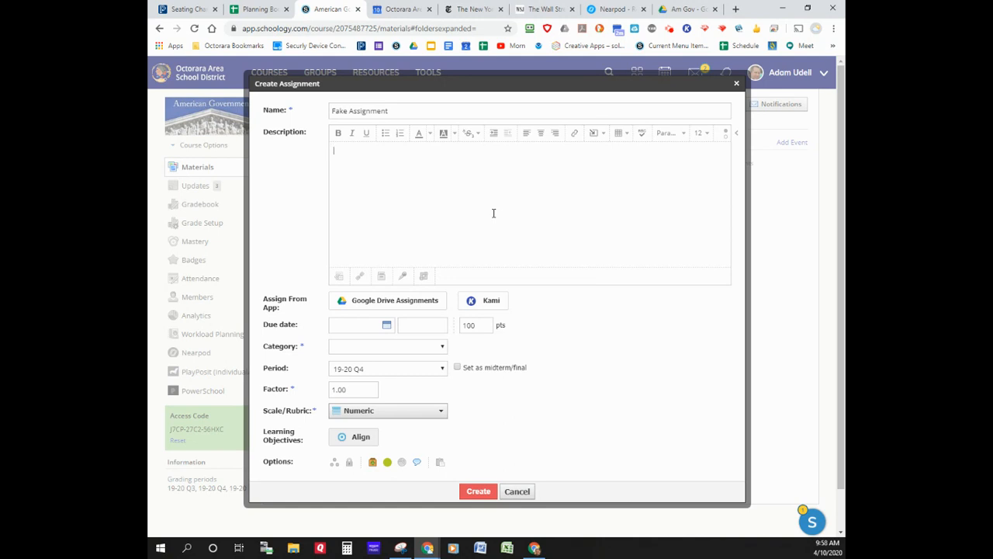
Set the assignment's due date to 4/17/20 and its category to 4th MP Work
{"action": "left_click", "coordinate": [387, 326]}
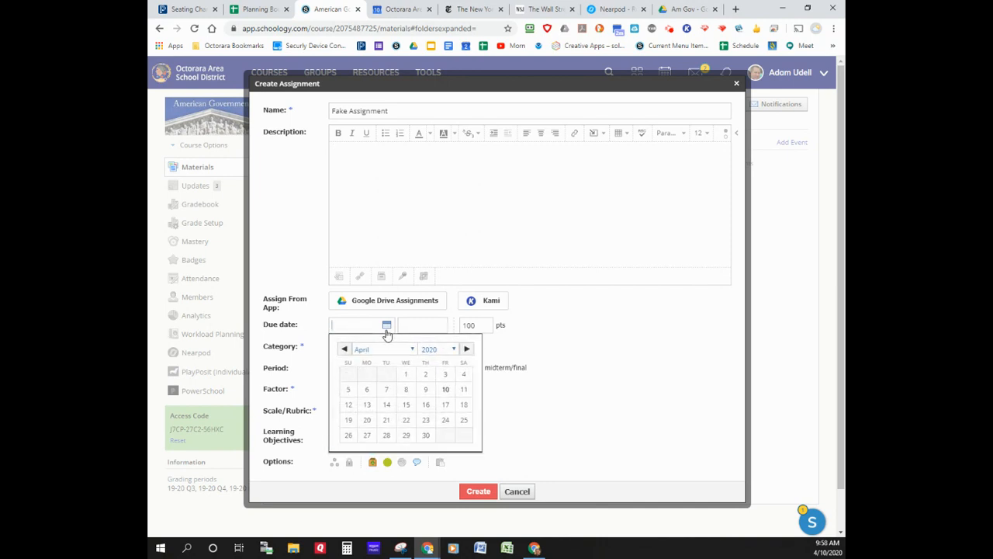
{"action": "left_click", "coordinate": [445, 405]}
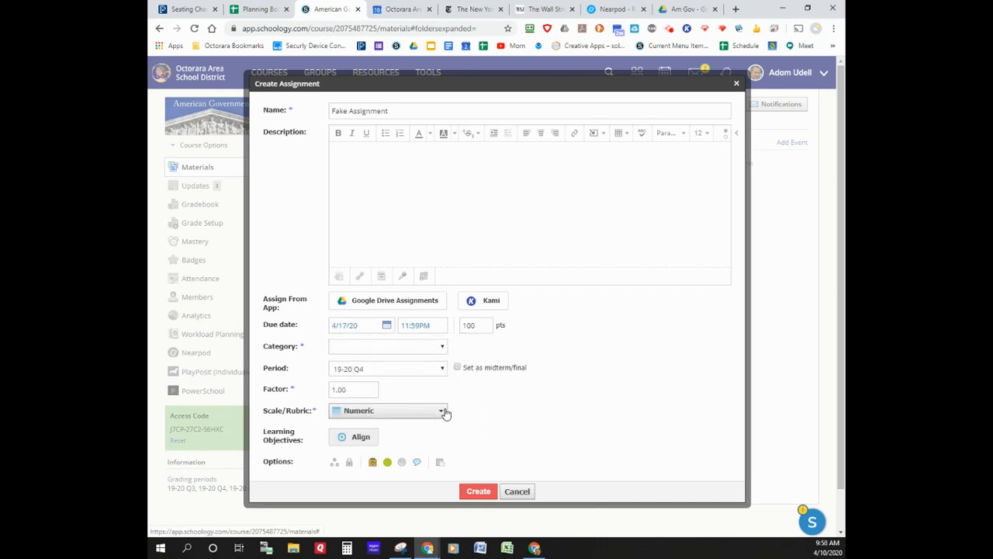
{"action": "left_click", "coordinate": [424, 349]}
{"action": "left_click", "coordinate": [419, 379]}
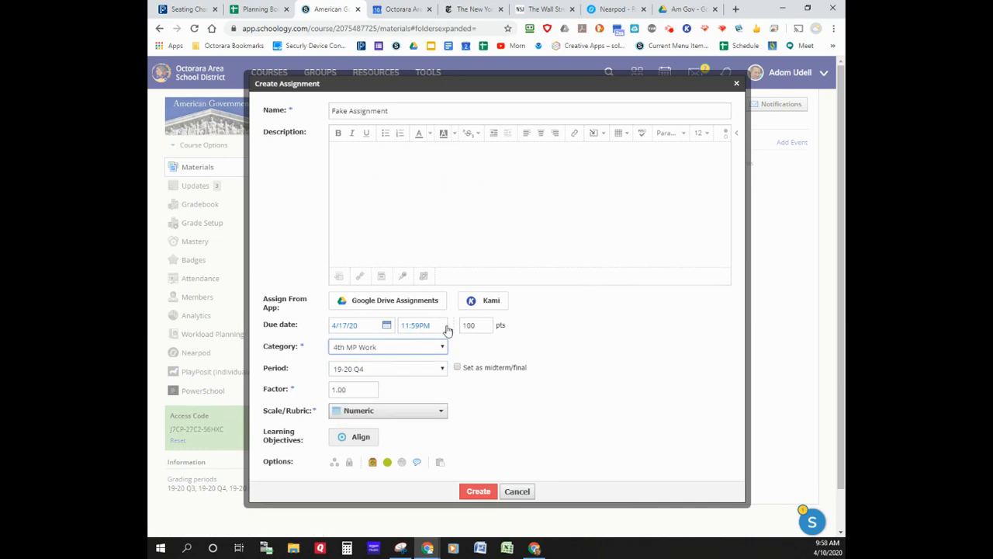
Set the assignment's maximum points to 1
{"action": "left_click", "coordinate": [476, 324]}
{"action": "key", "text": "BackSpace"}
{"action": "key", "text": "BackSpace"}
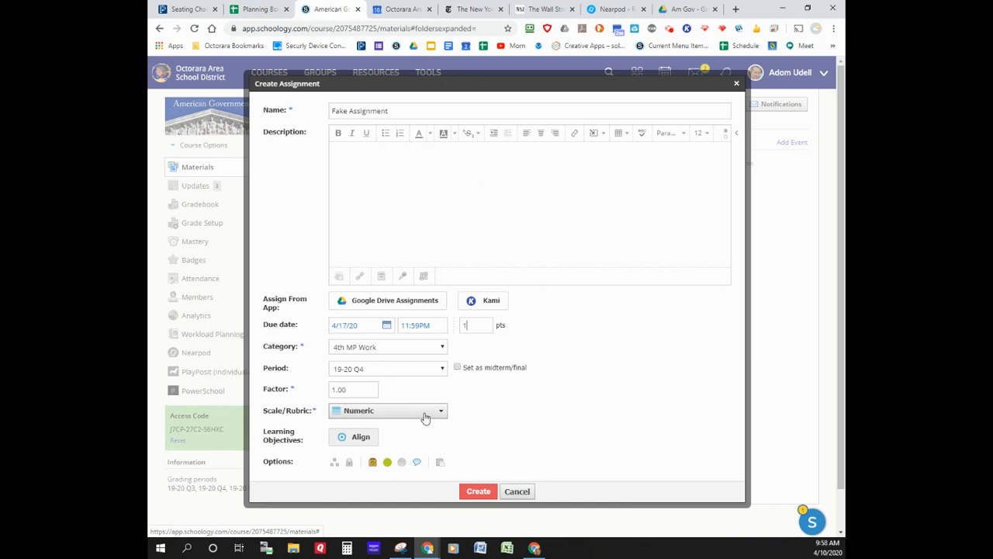
Try to assign the work to an individual student by searching for a first name, and clear the recipient search
{"action": "left_click", "coordinate": [332, 464]}
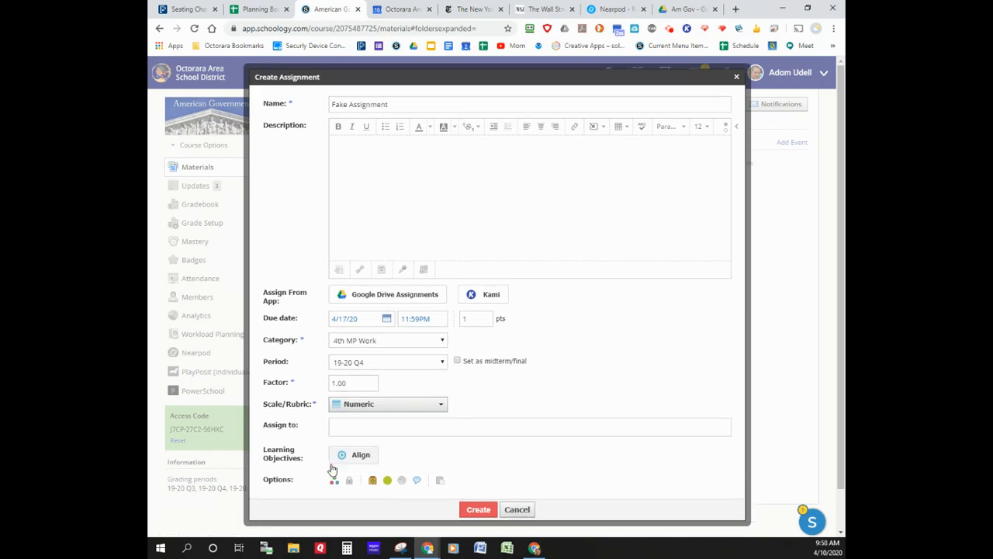
{"action": "left_click", "coordinate": [358, 424]}
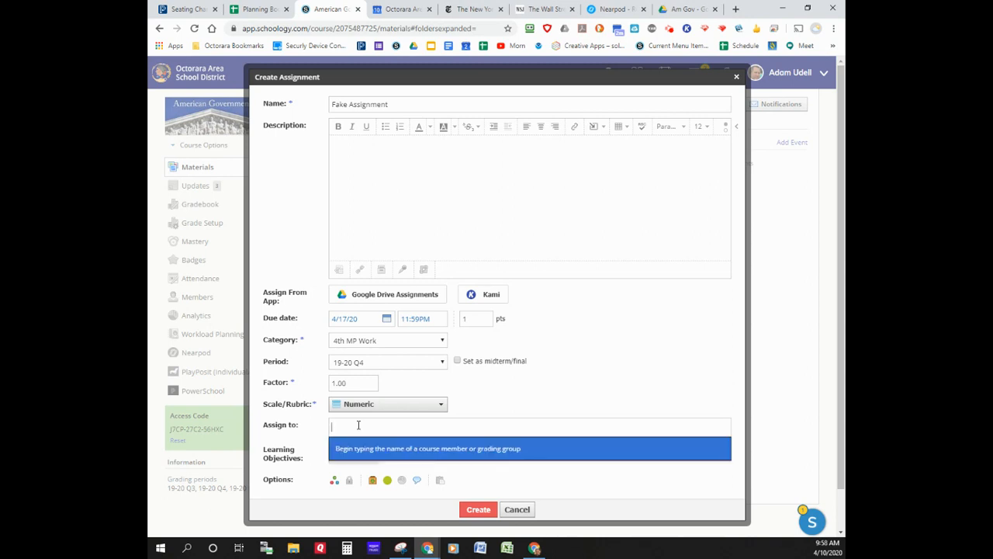
{"action": "type", "text": "dav"}
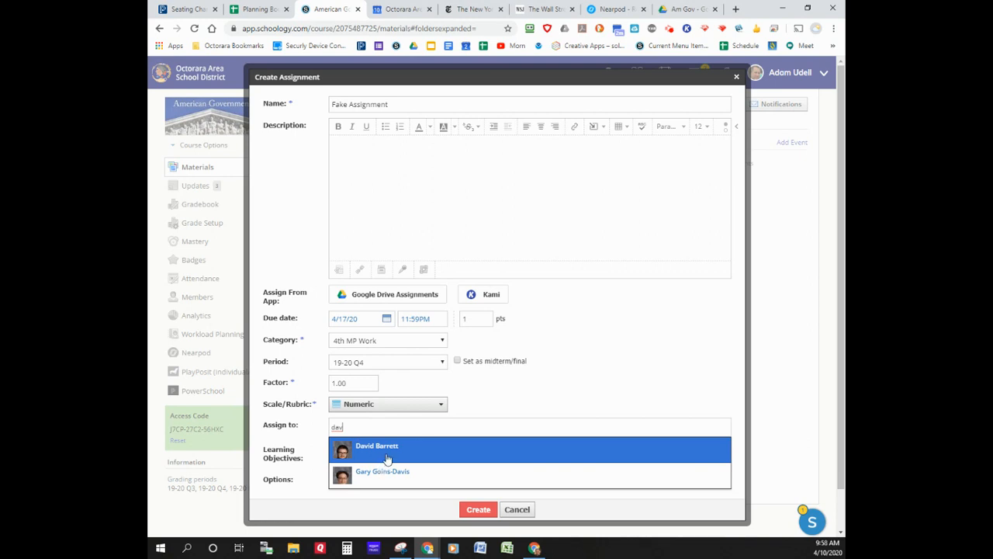
{"action": "left_click", "coordinate": [453, 352]}
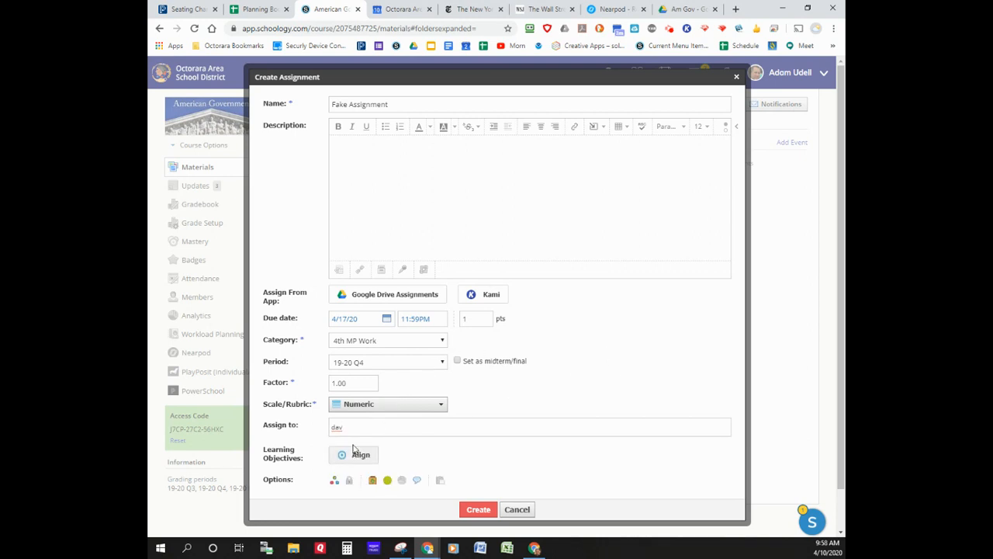
{"action": "key", "text": "BackSpace"}
{"action": "key", "text": "BackSpace"}
{"action": "key", "text": "BackSpace"}
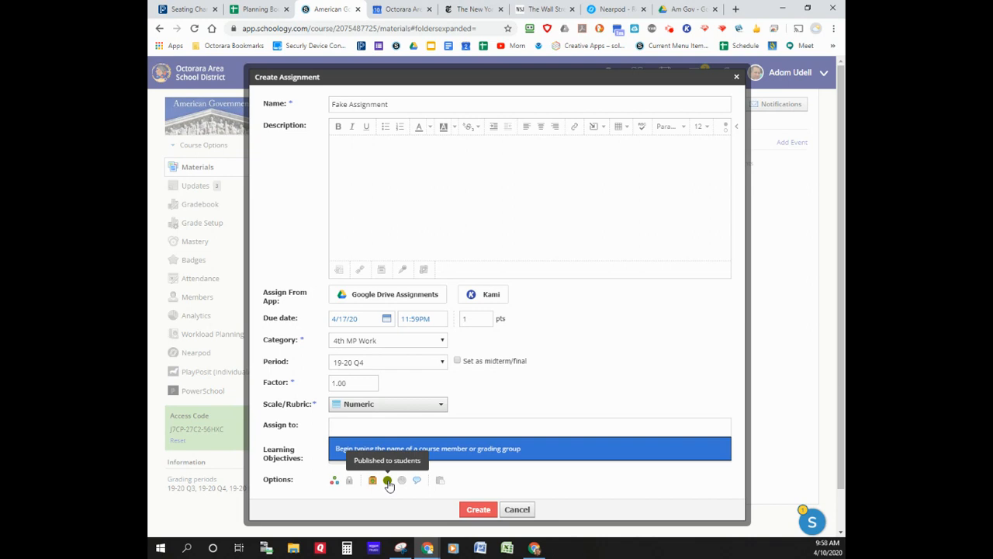
Create the assignment as unpublished to students and open the course Gradebook
{"action": "left_click", "coordinate": [388, 482]}
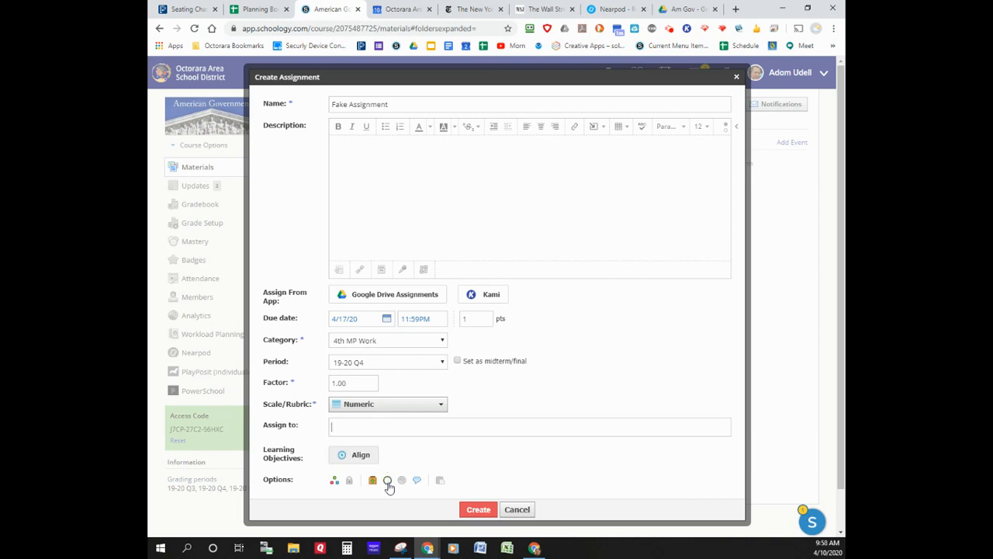
{"action": "left_click", "coordinate": [483, 509]}
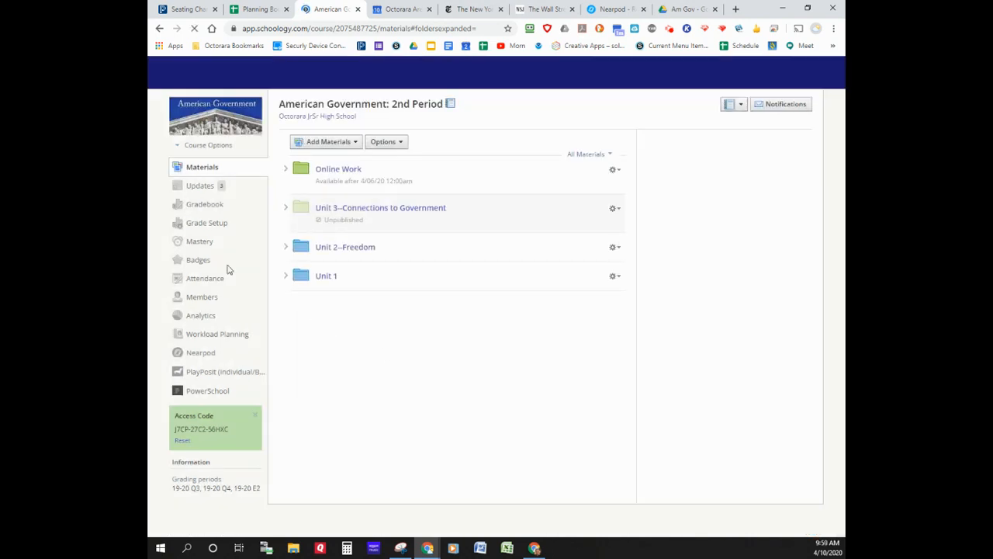
{"action": "left_click", "coordinate": [208, 211]}
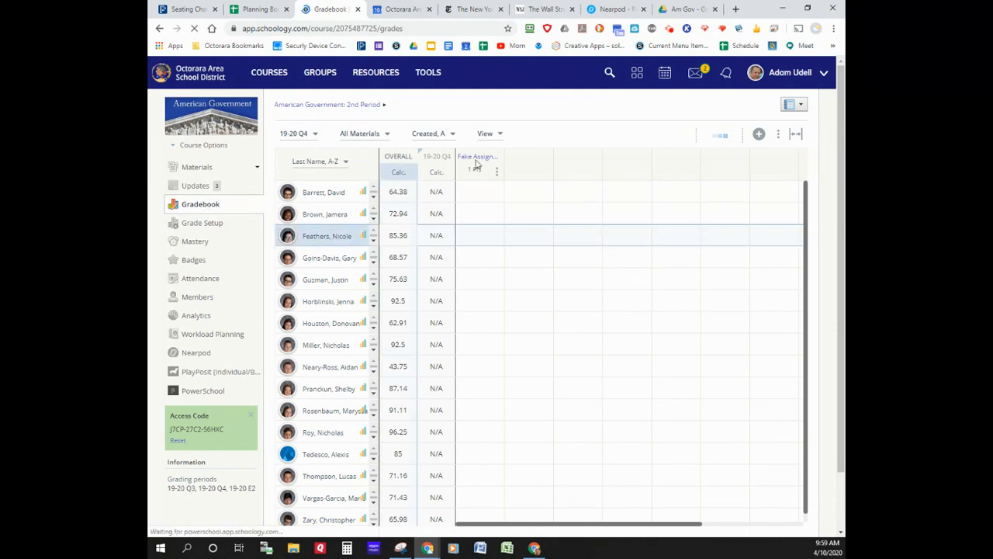
Mark the second student's Fake Assignment grade with the Incomplete exception
{"action": "left_click", "coordinate": [484, 192]}
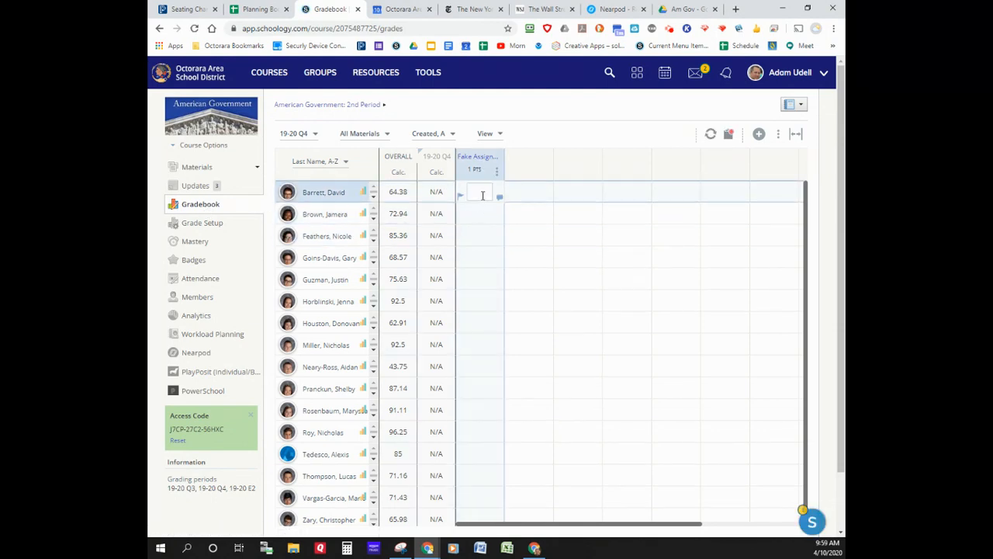
{"action": "left_click", "coordinate": [474, 216]}
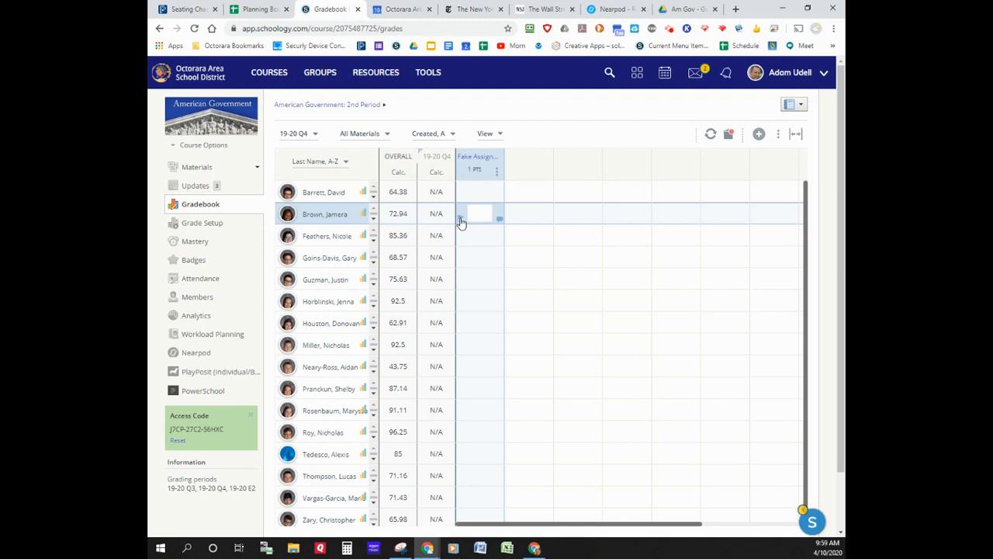
{"action": "left_click", "coordinate": [459, 220]}
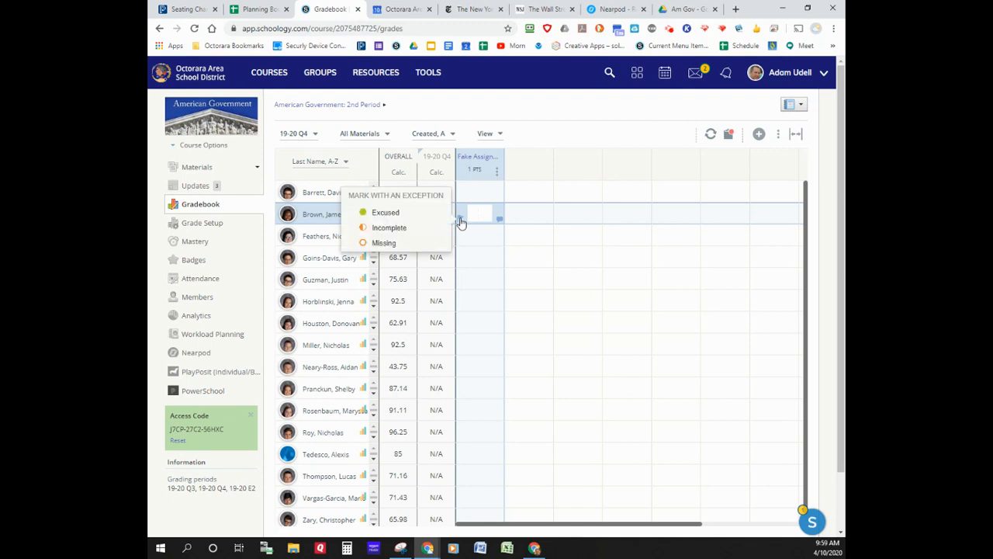
{"action": "left_click", "coordinate": [397, 233]}
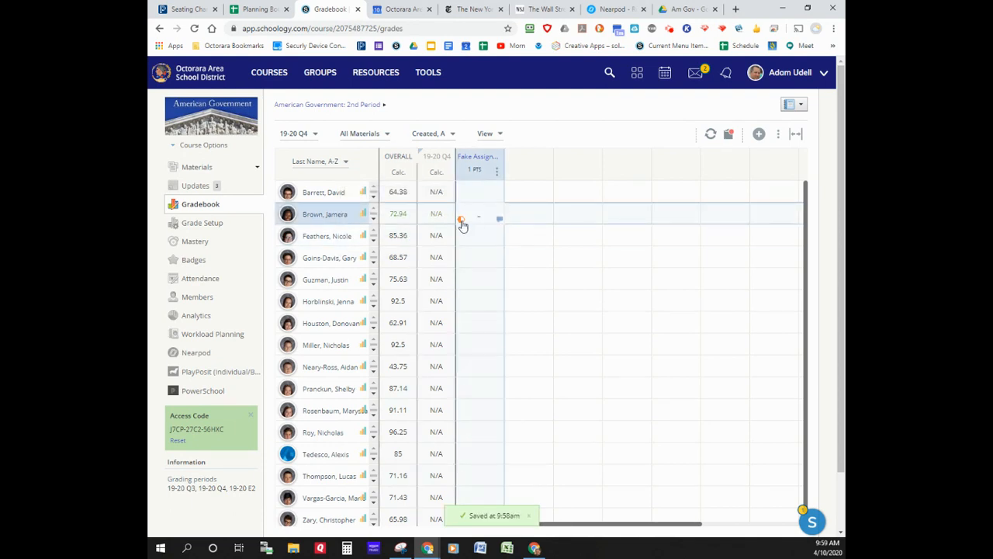
Enter a score of 1 on Fake Assignment for the first student in the gradebook
{"action": "left_click", "coordinate": [480, 194]}
{"action": "type", "text": "1"}
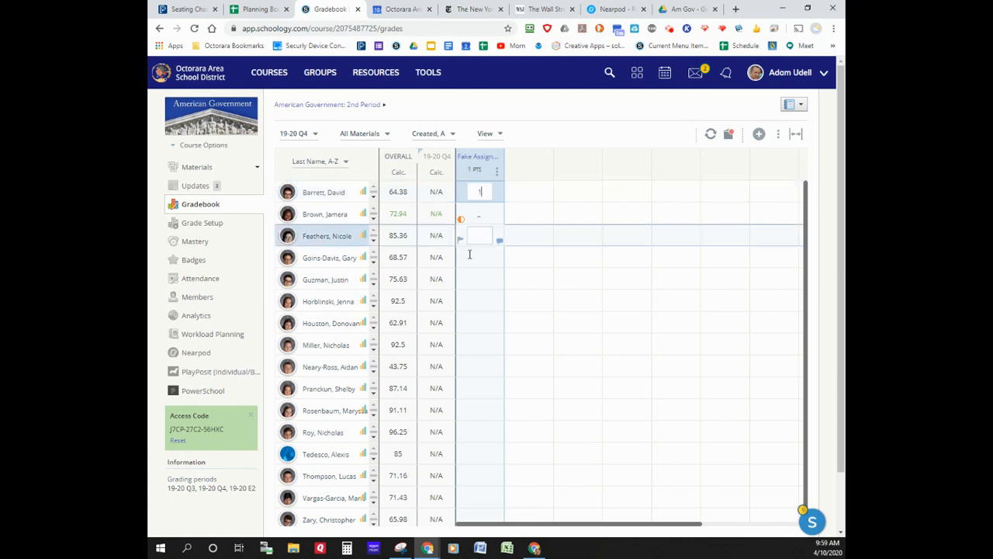
{"action": "left_click", "coordinate": [478, 252]}
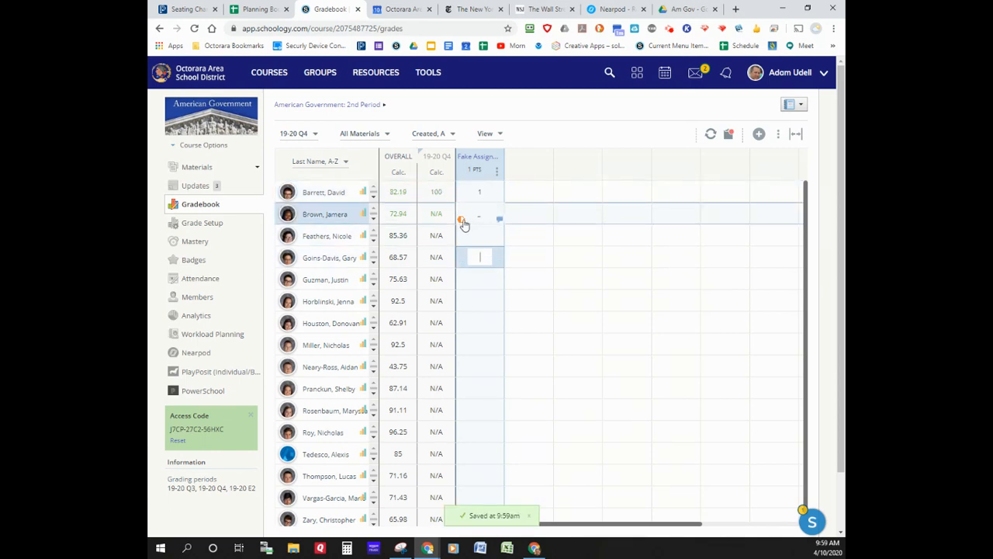
{"action": "left_click", "coordinate": [480, 193]}
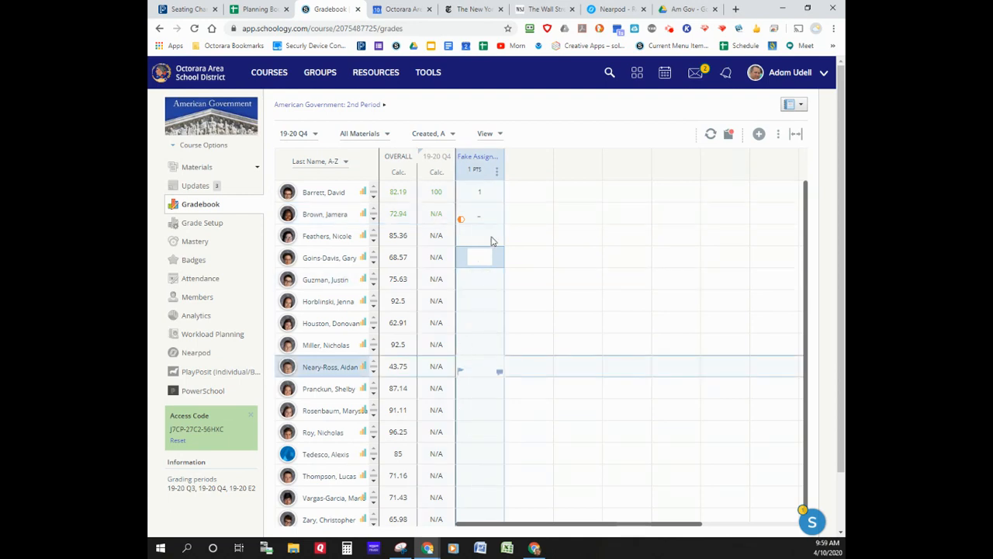
{"action": "left_click", "coordinate": [498, 172]}
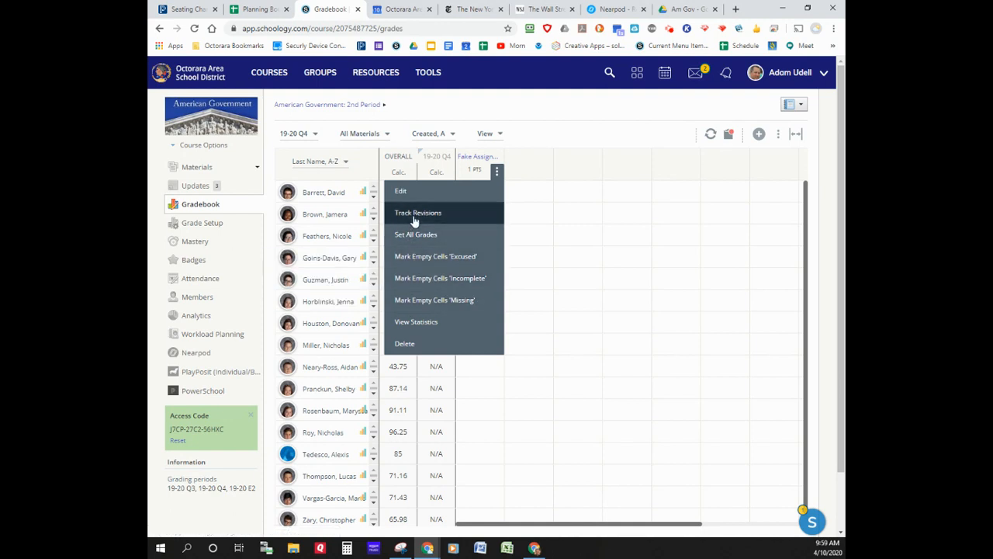
{"action": "left_click", "coordinate": [441, 281]}
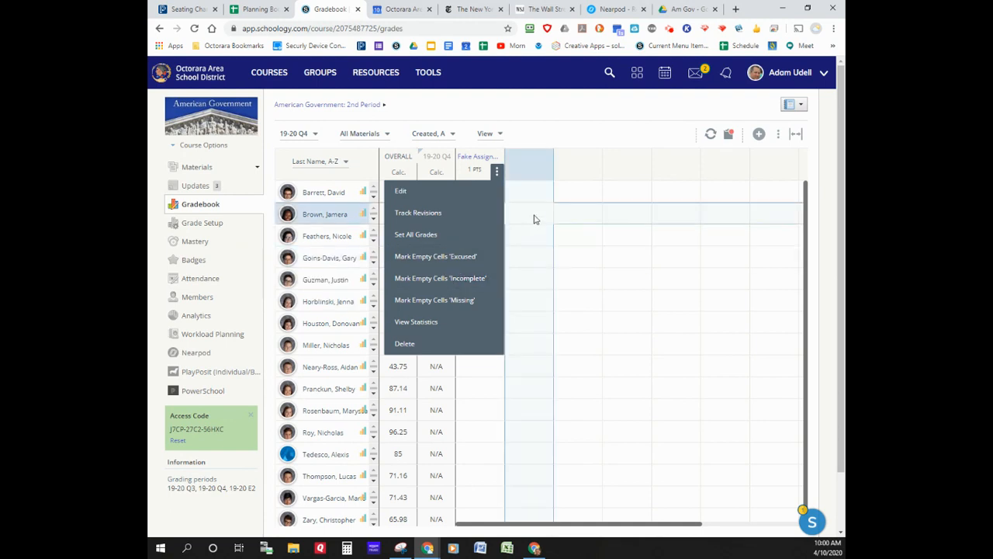
Remove the Incomplete exception from the second student's Fake Assignment grade
{"action": "left_click", "coordinate": [459, 220]}
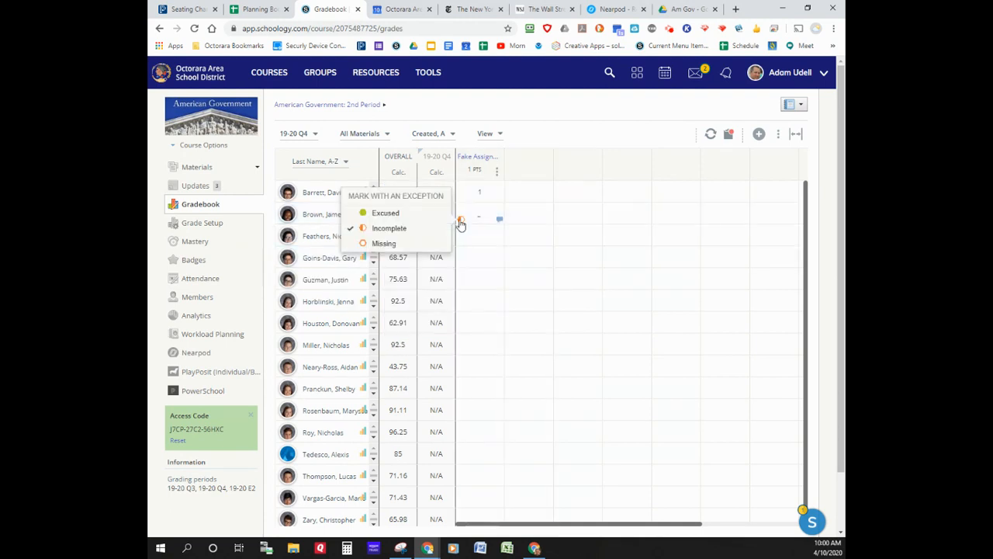
{"action": "left_click", "coordinate": [402, 229]}
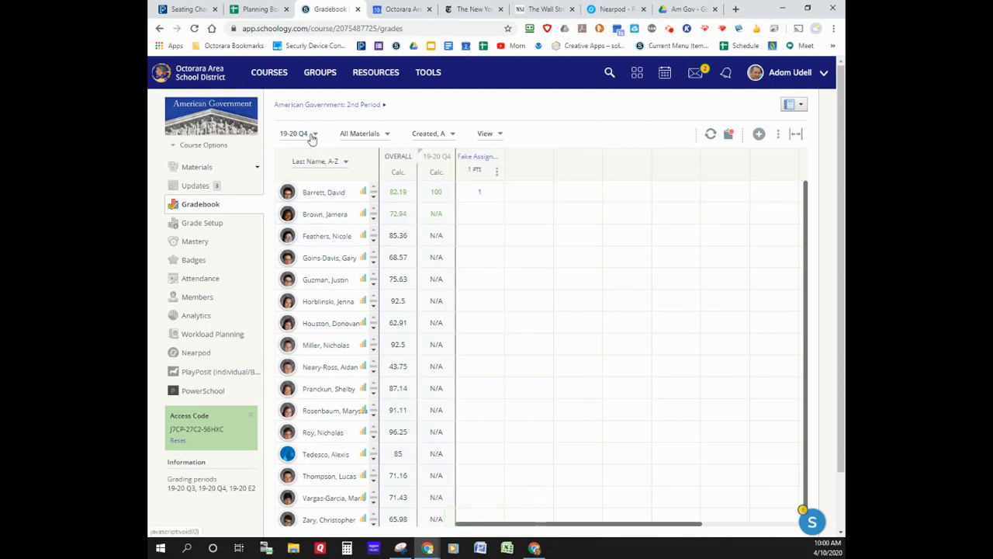
Show the 19-20 Q3 grades and check the highlights for cells marked 'Missing' with Submission and marked 'Incomplete'
{"action": "left_click", "coordinate": [312, 135]}
{"action": "left_click", "coordinate": [304, 181]}
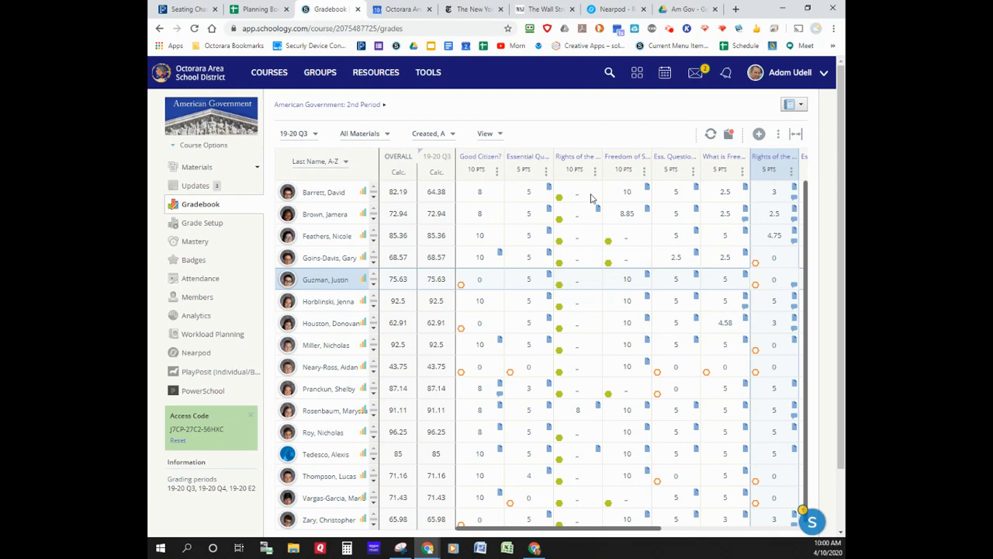
{"action": "left_click", "coordinate": [501, 135]}
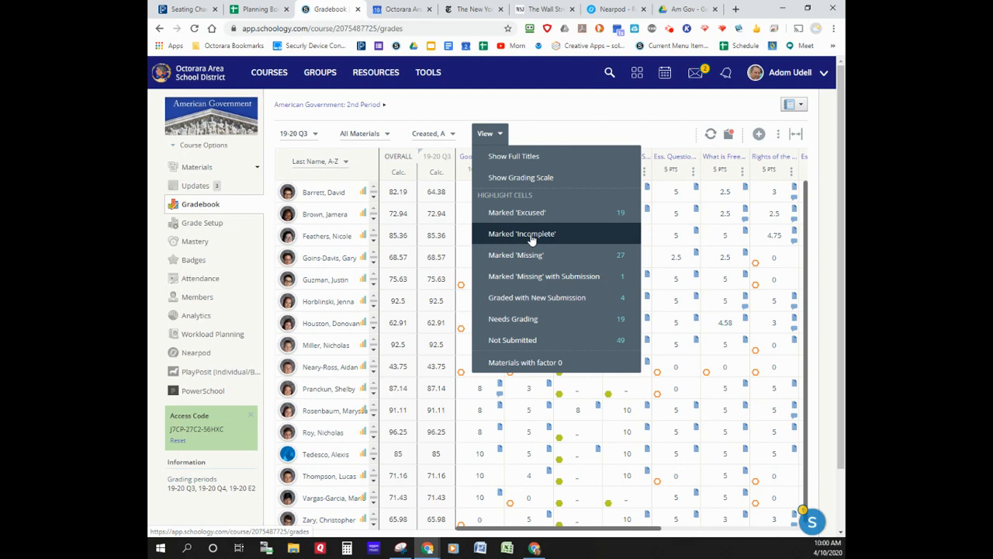
{"action": "left_click", "coordinate": [548, 280]}
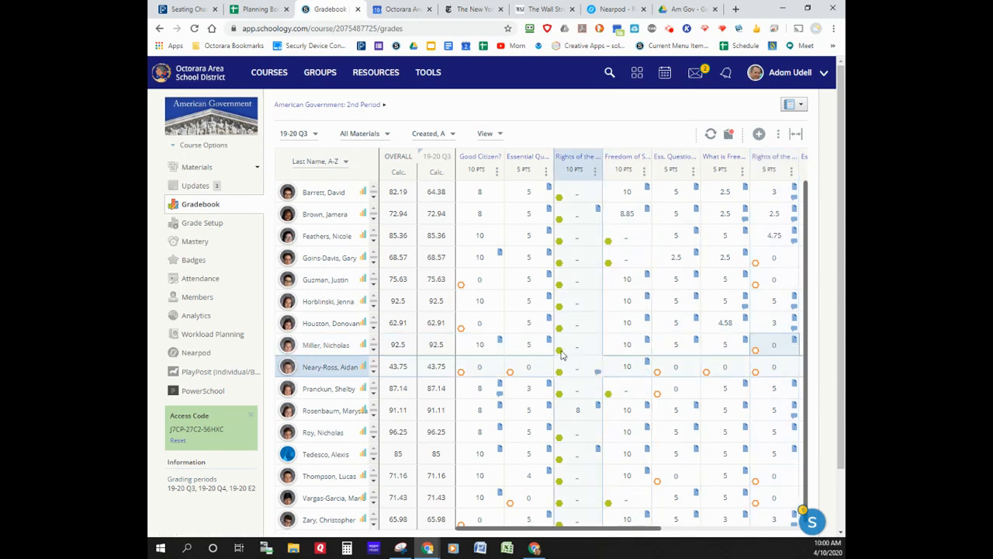
{"action": "left_click", "coordinate": [496, 136]}
{"action": "left_click", "coordinate": [527, 234]}
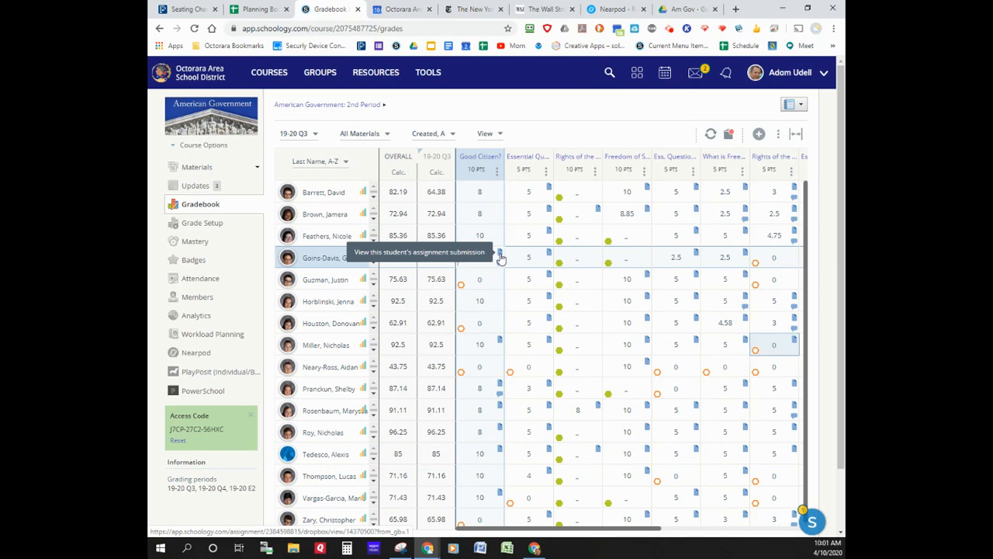
Switch the gradebook back to 19-20 Q4 and start a grade column named Fake 2 in the 4th MP Work category
{"action": "left_click", "coordinate": [315, 136]}
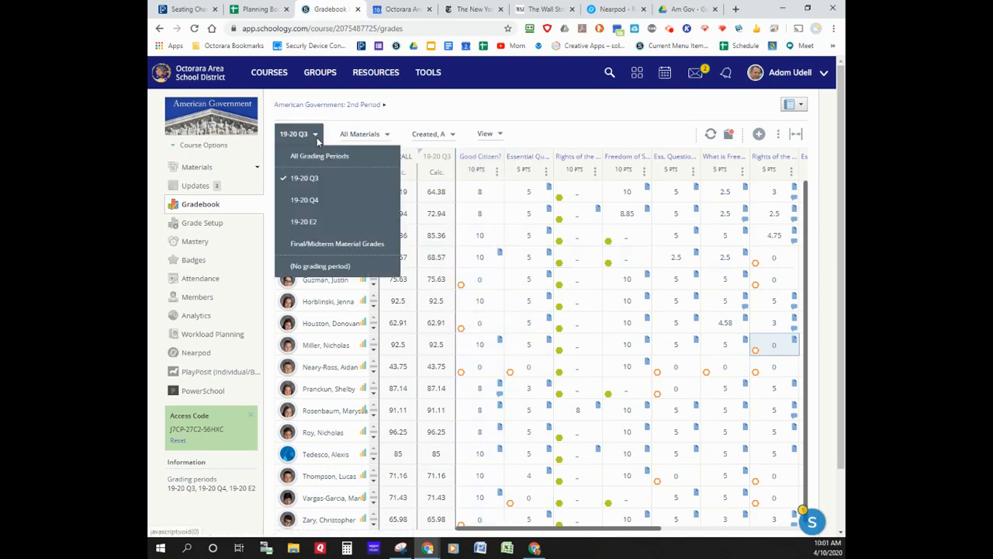
{"action": "left_click", "coordinate": [327, 201]}
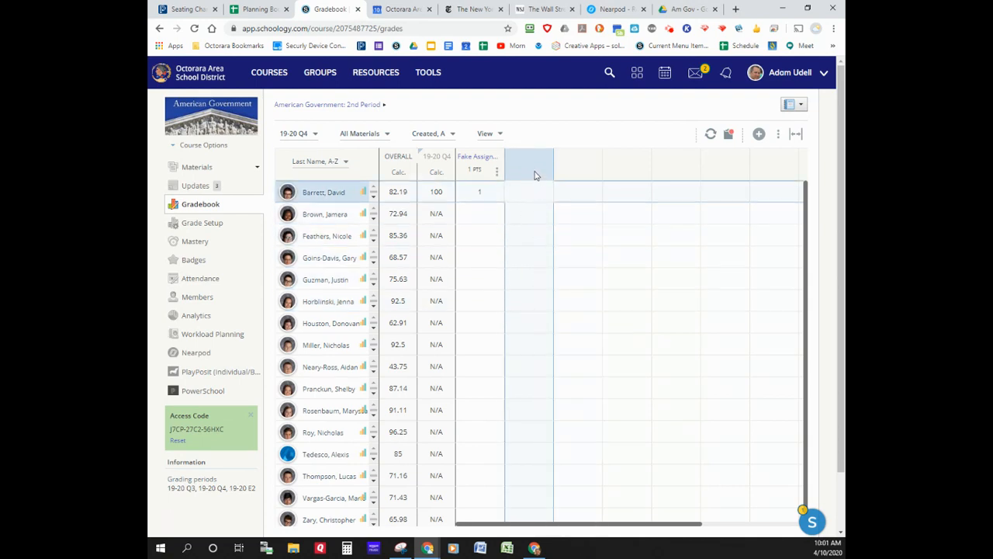
{"action": "left_click", "coordinate": [759, 135]}
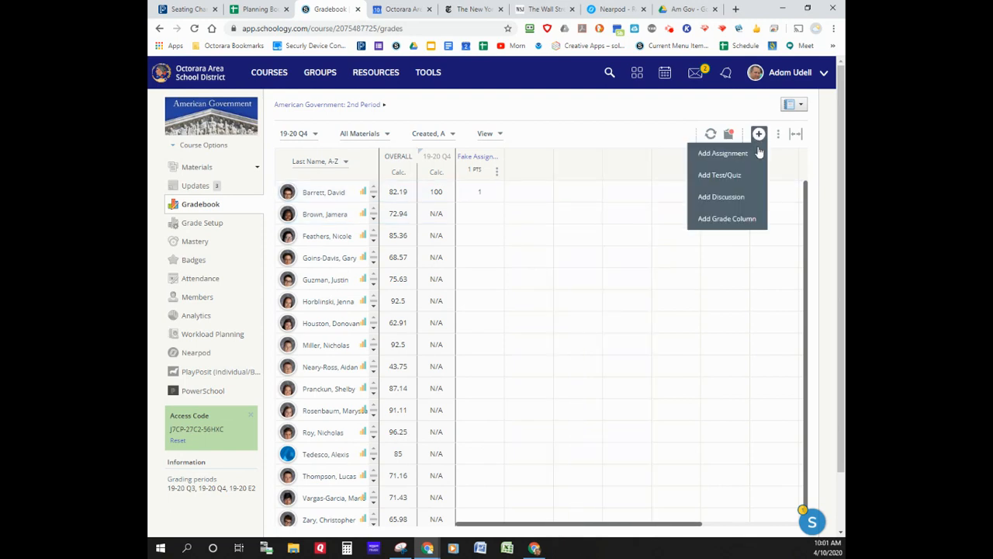
{"action": "left_click", "coordinate": [743, 218]}
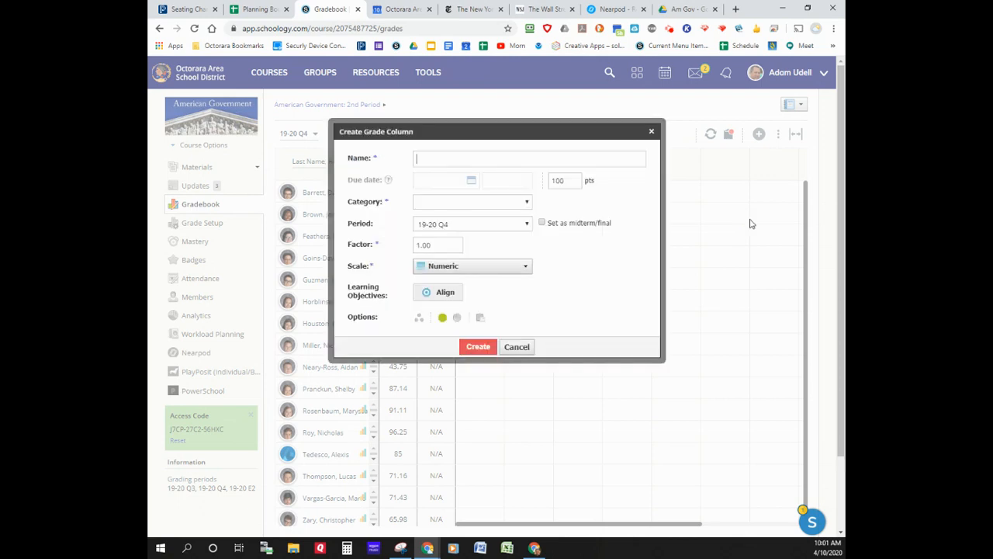
{"action": "type", "text": "Fake 2"}
{"action": "left_click", "coordinate": [500, 203]}
{"action": "left_click", "coordinate": [494, 236]}
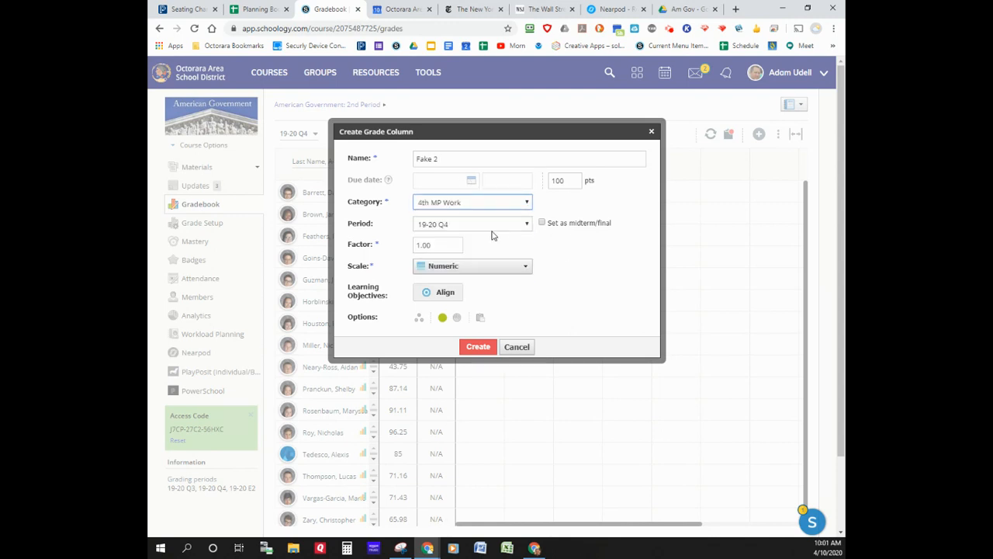
Set the new grade column to 1 point, make it unpublished to students, and create it
{"action": "left_click_drag", "start_coordinate": [568, 180], "coordinate": [526, 185]}
{"action": "type", "text": "1"}
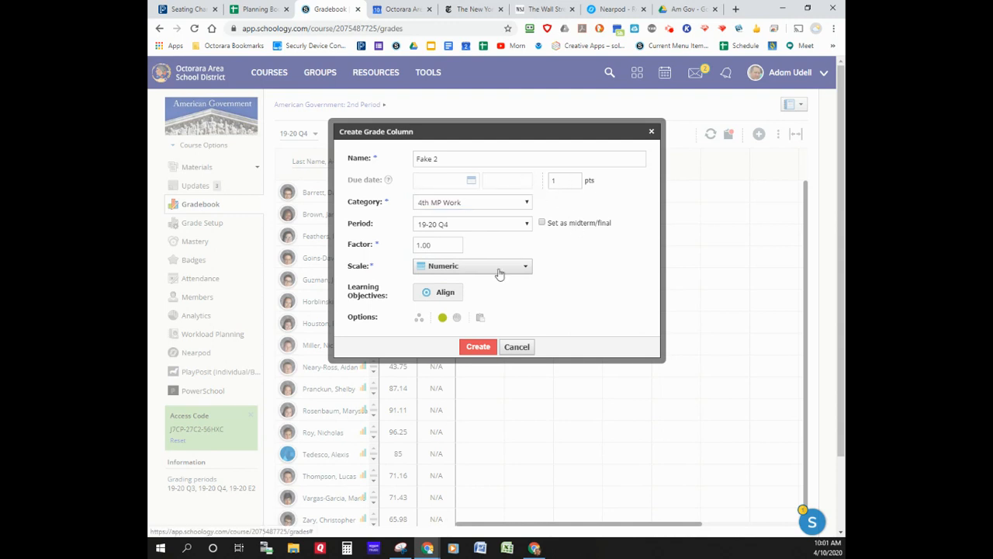
{"action": "left_click", "coordinate": [443, 320]}
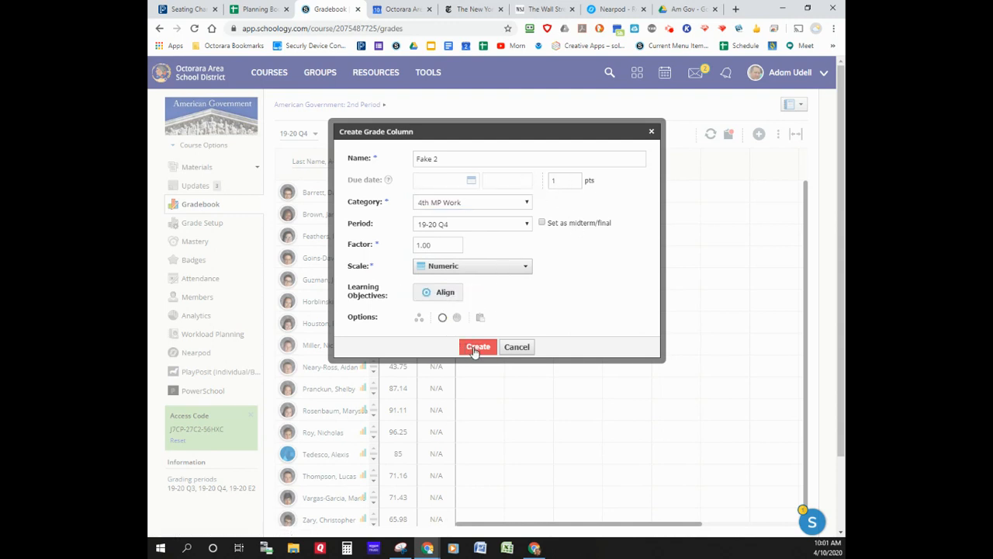
{"action": "left_click", "coordinate": [479, 347]}
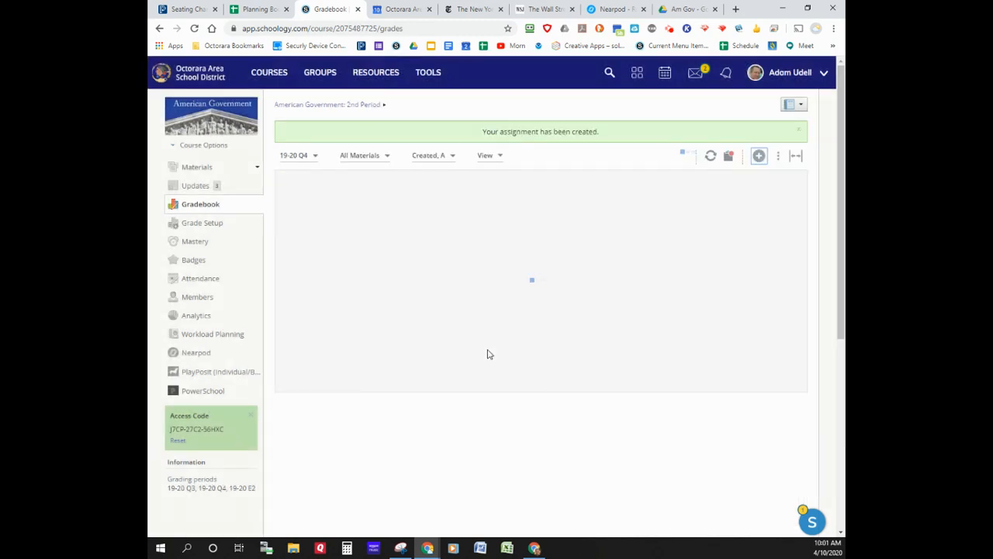